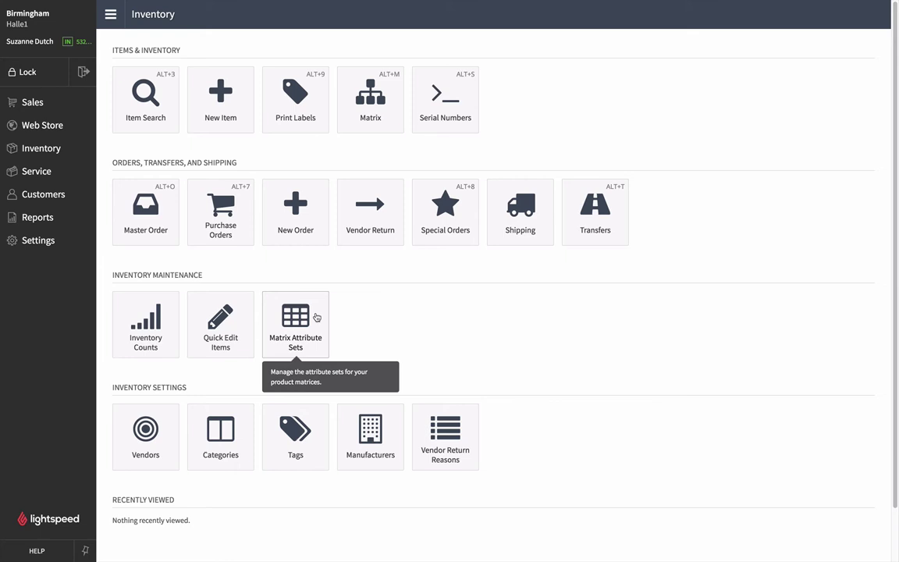
Step: Start a new matrix attribute set named Doorknobs with 2 attributes
click(316, 317)
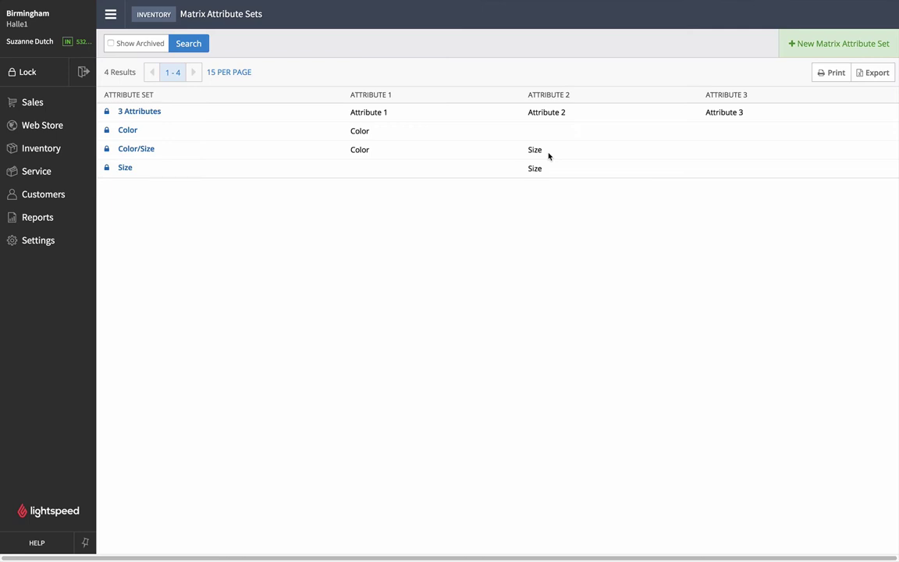
click(841, 51)
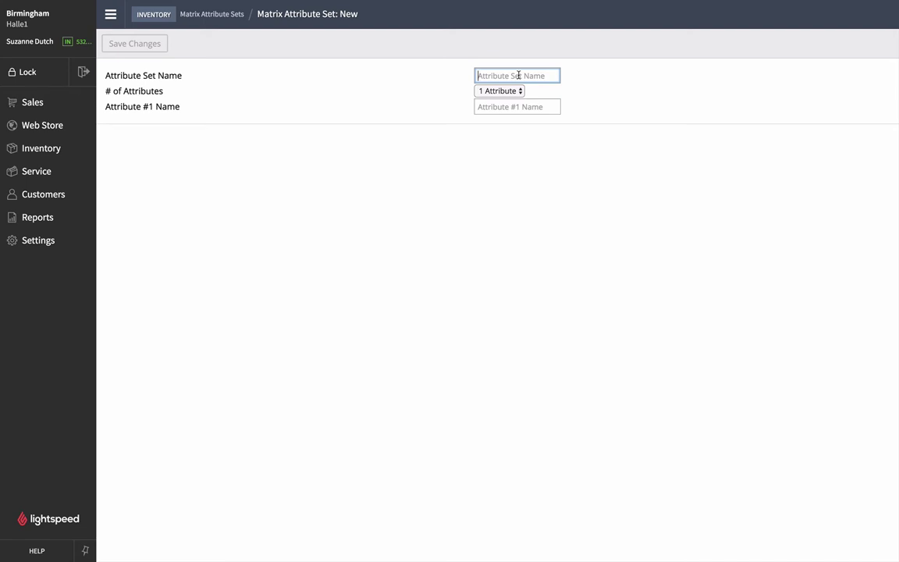
text(Doorkn)
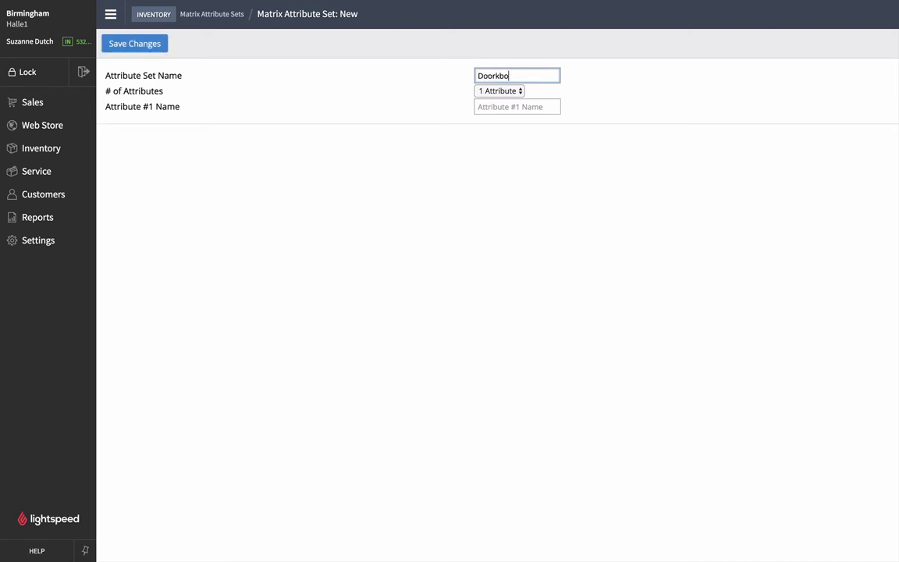
text(obs)
click(512, 91)
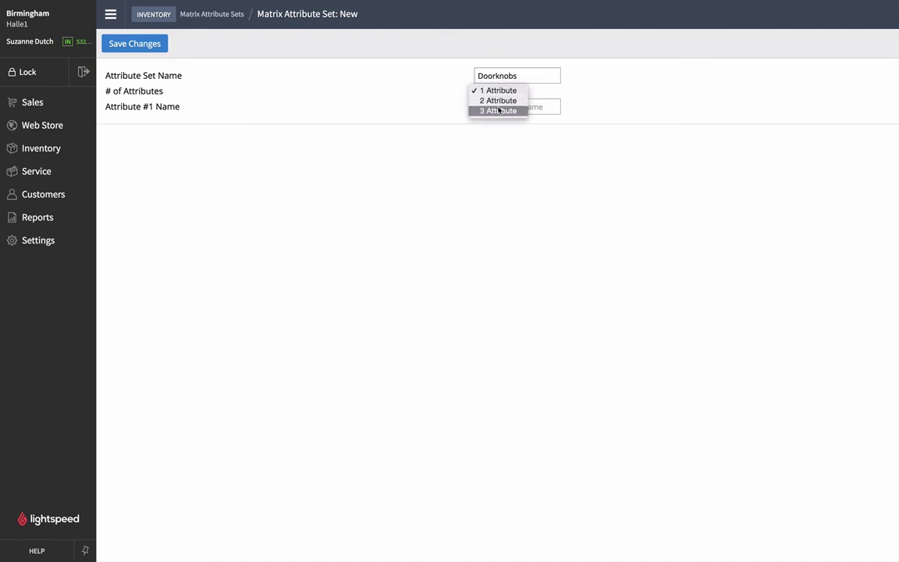
click(496, 109)
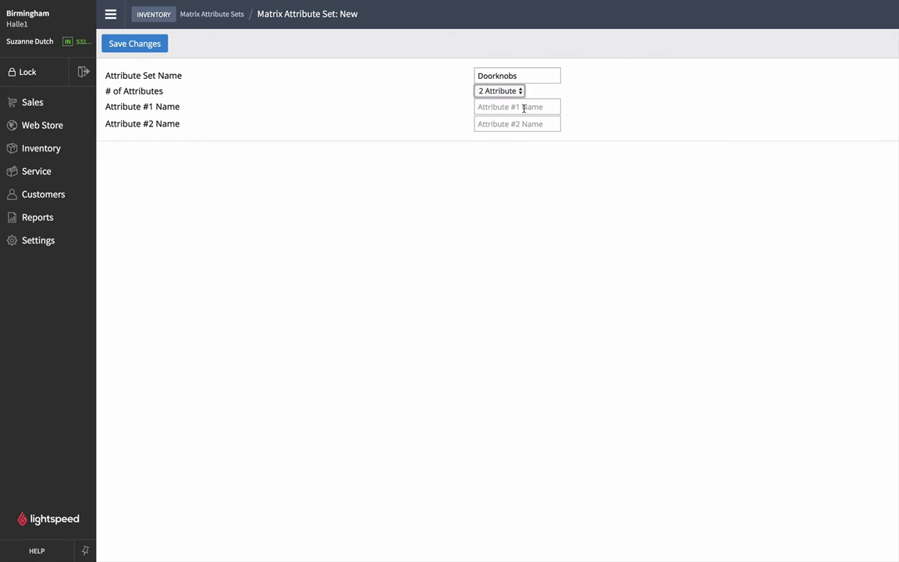
Step: Name the set's attributes Material and Size, save the set and return to the attribute set list
click(515, 105)
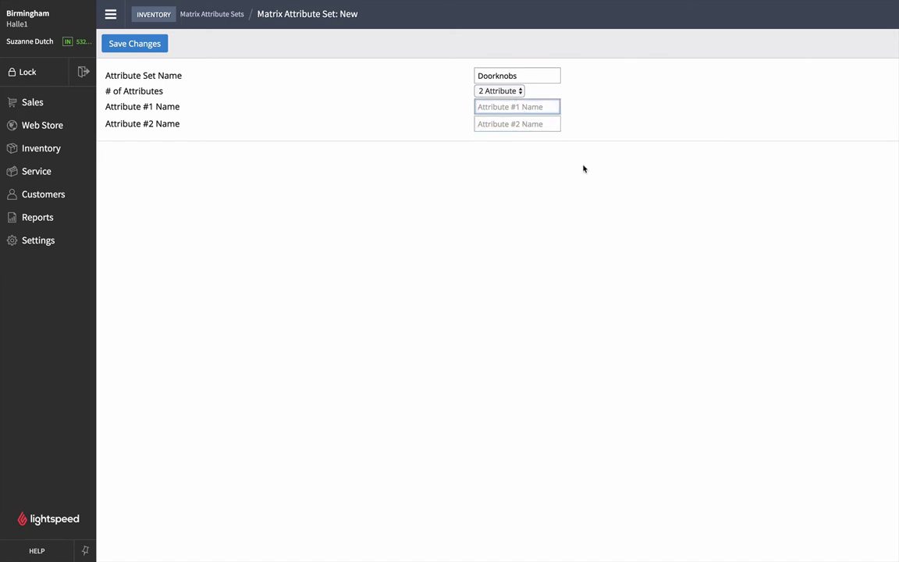
text(Material)
key(Tab)
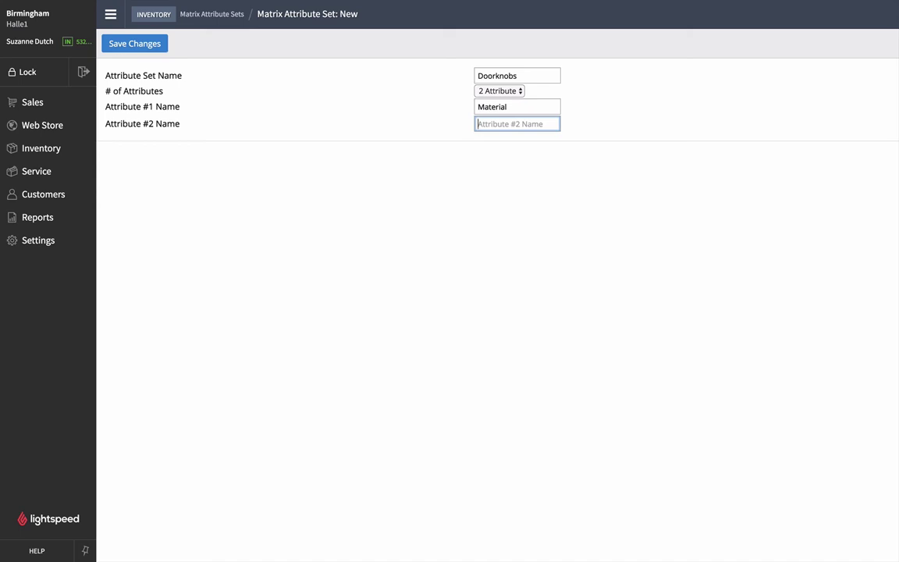
text(Size)
click(121, 44)
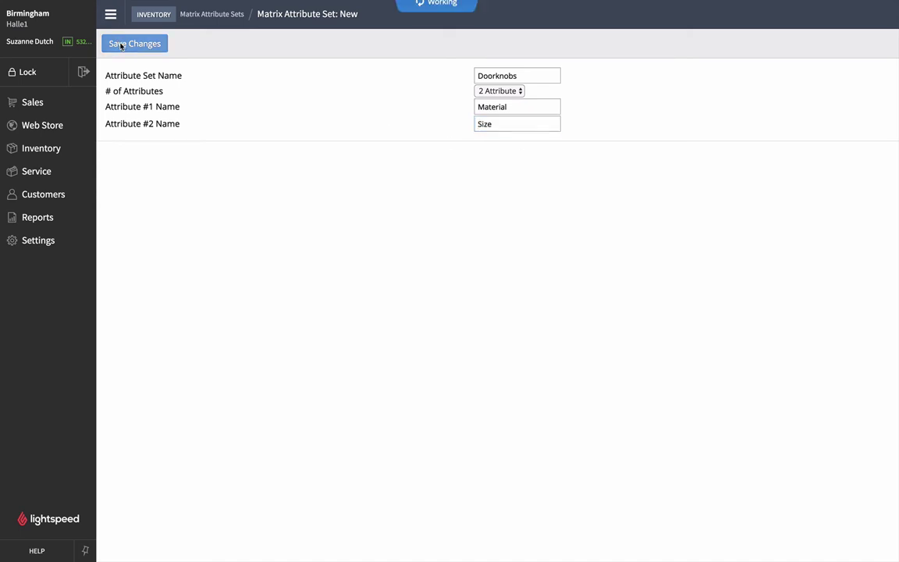
click(204, 16)
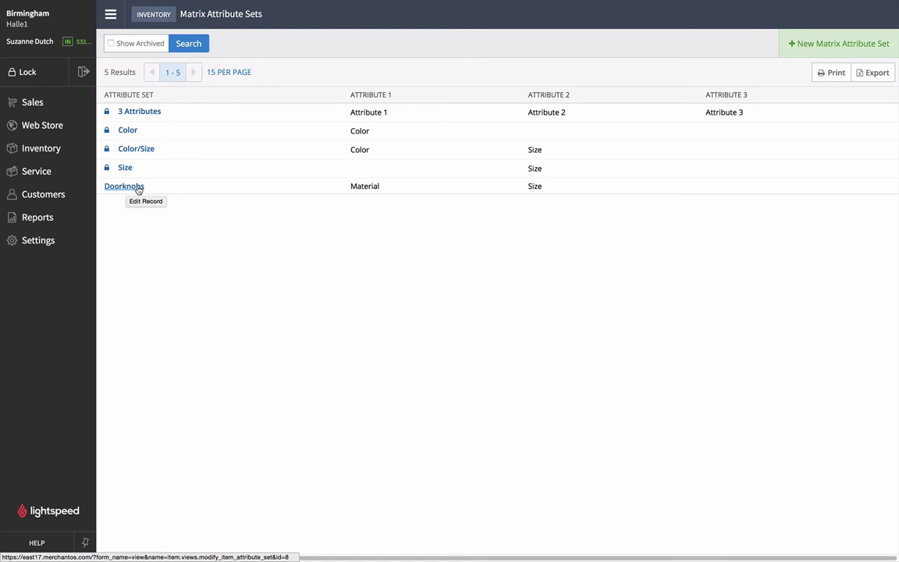
Step: Start a new item matrix in the inventory and assign it the Doorknobs attribute set
click(68, 148)
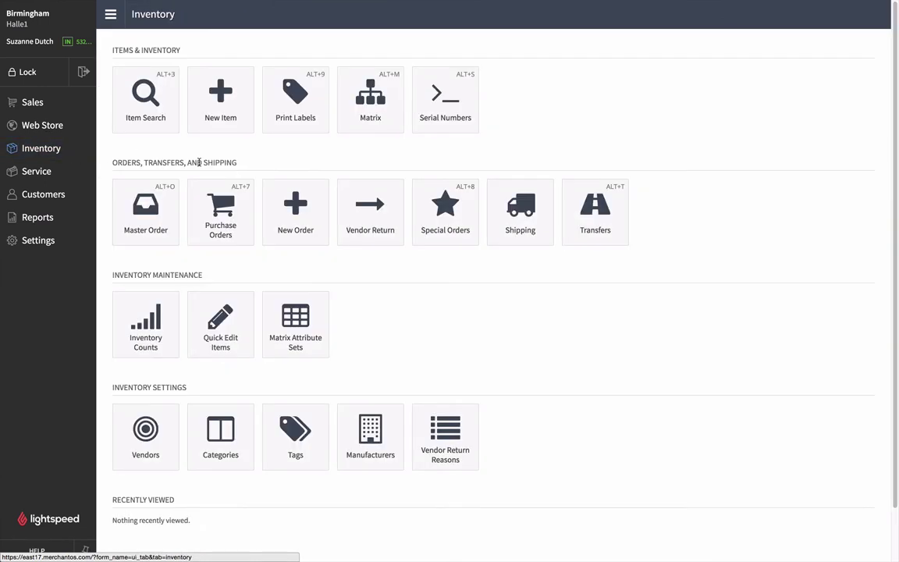
click(367, 117)
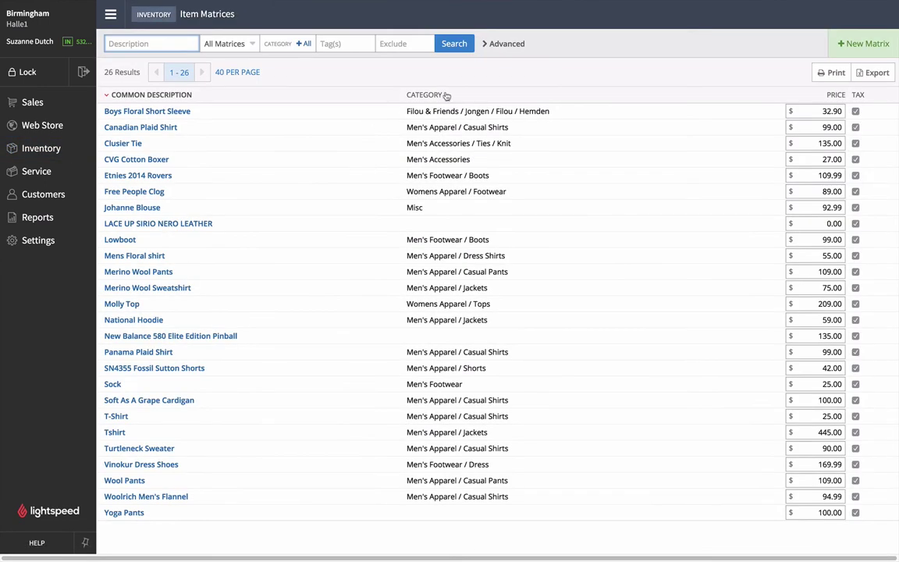
click(862, 43)
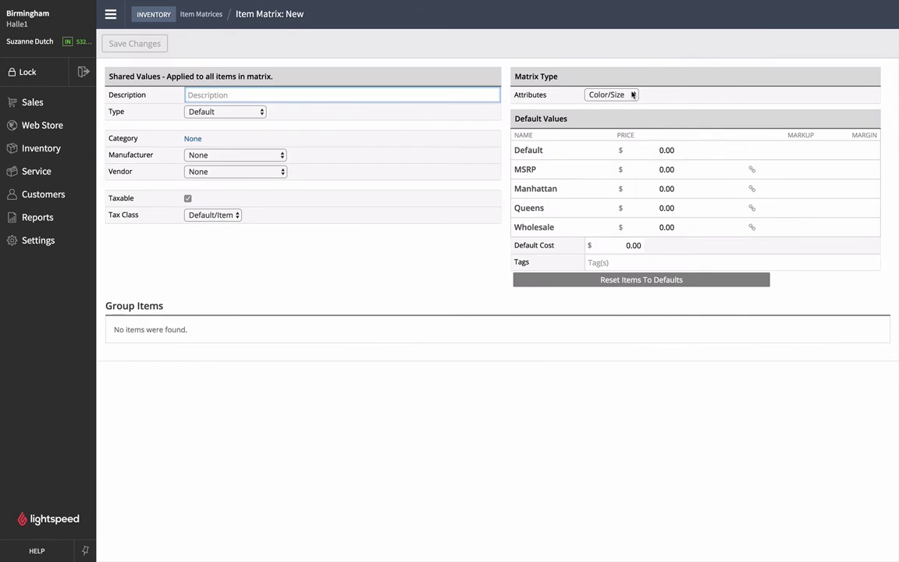
click(621, 94)
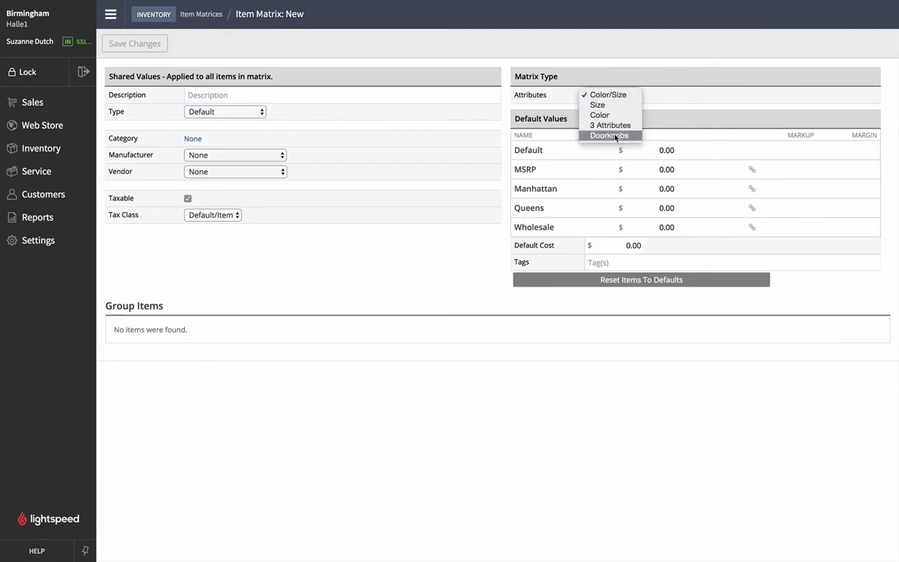
click(615, 135)
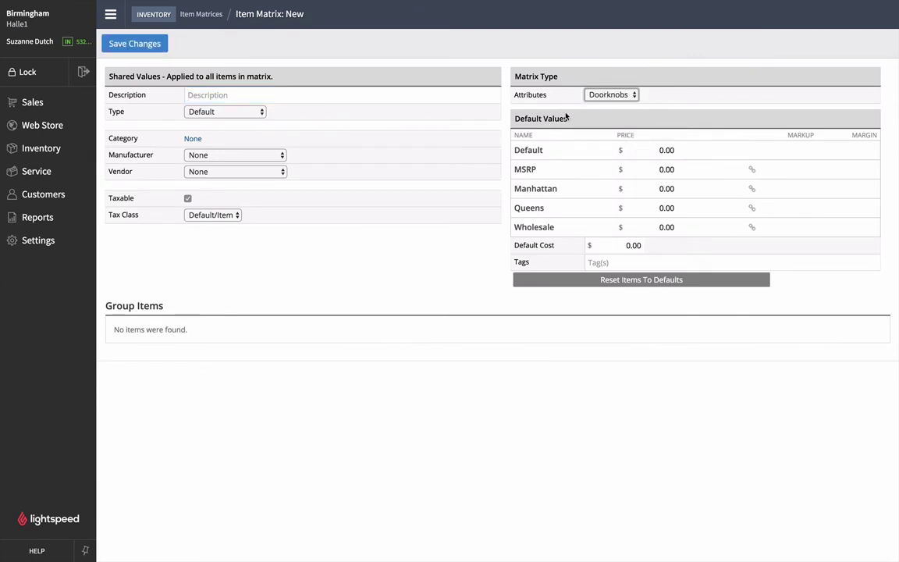
click(134, 43)
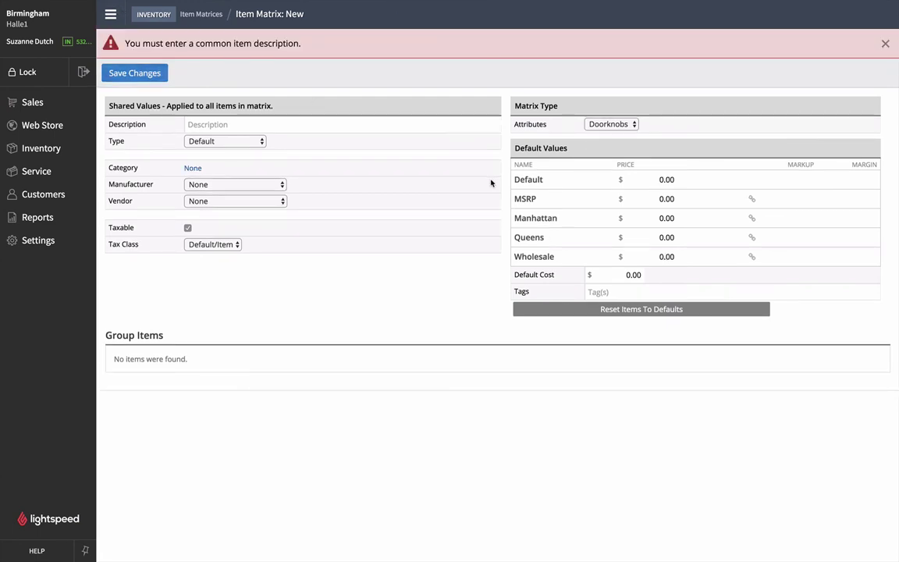
Step: Enter Doorknob as the matrix's common description and save it
click(189, 124)
text(Door)
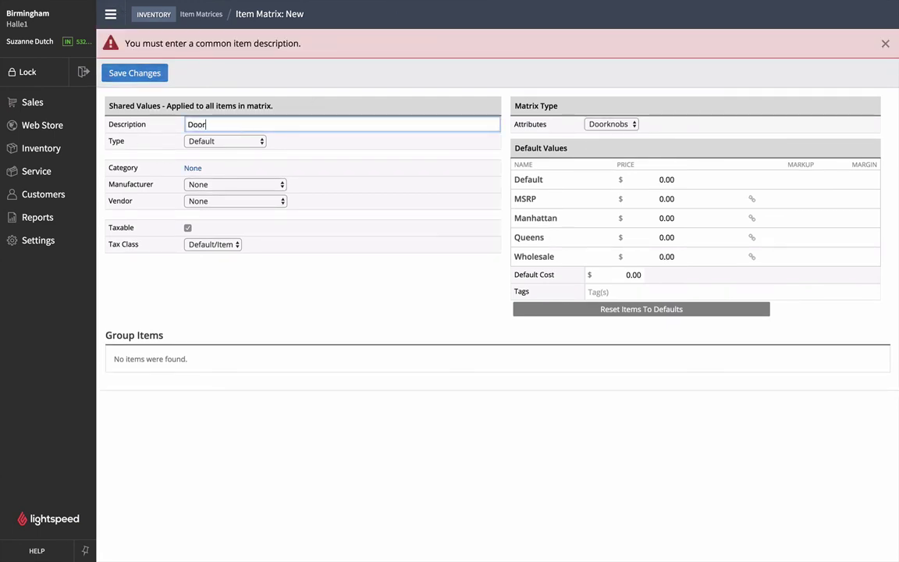
text(knob)
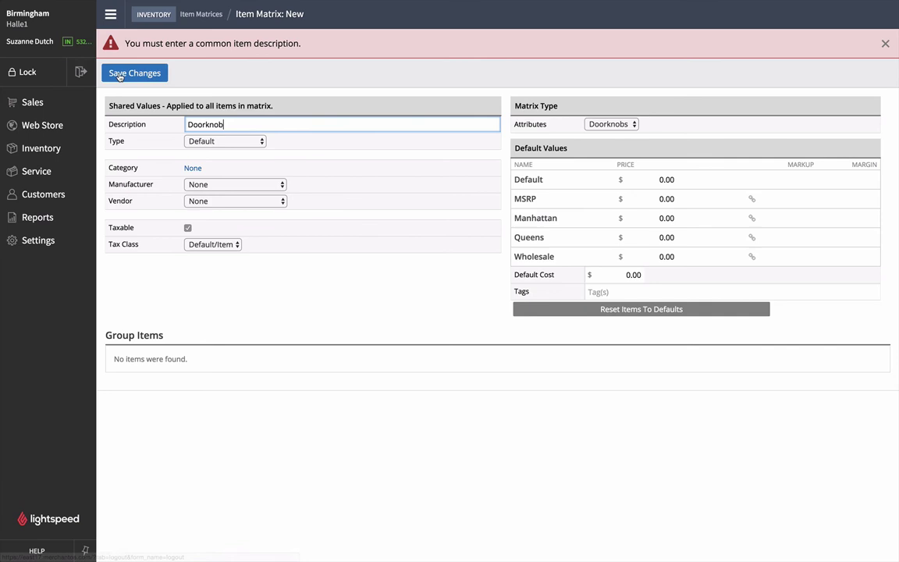
click(114, 72)
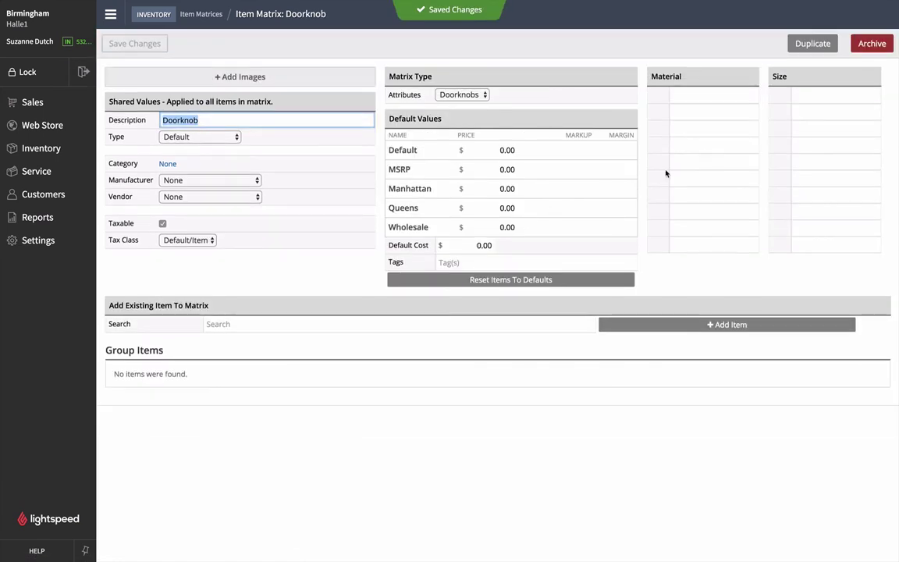
Step: Add Brass and Steel as Material values of the Doorknob matrix
click(706, 94)
text(Brass)
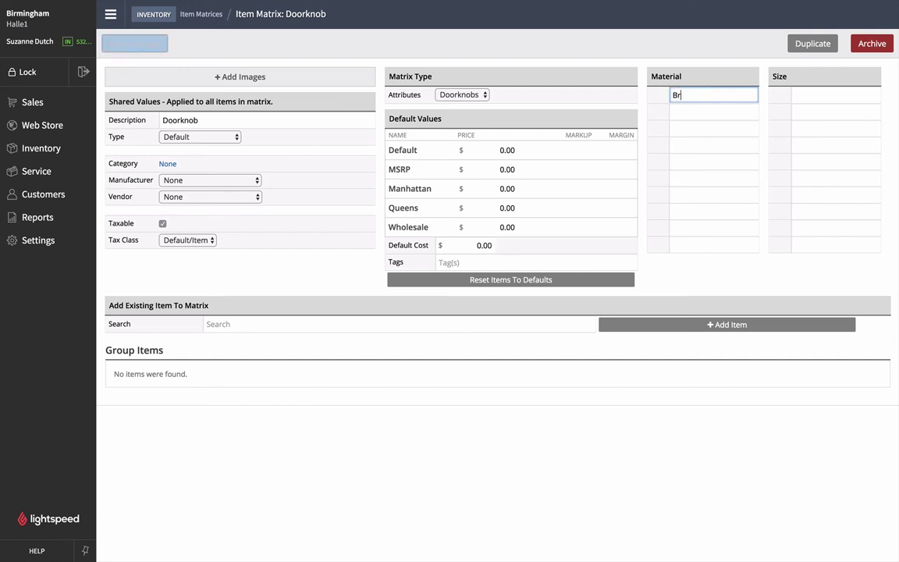
key(Return)
text(Steel)
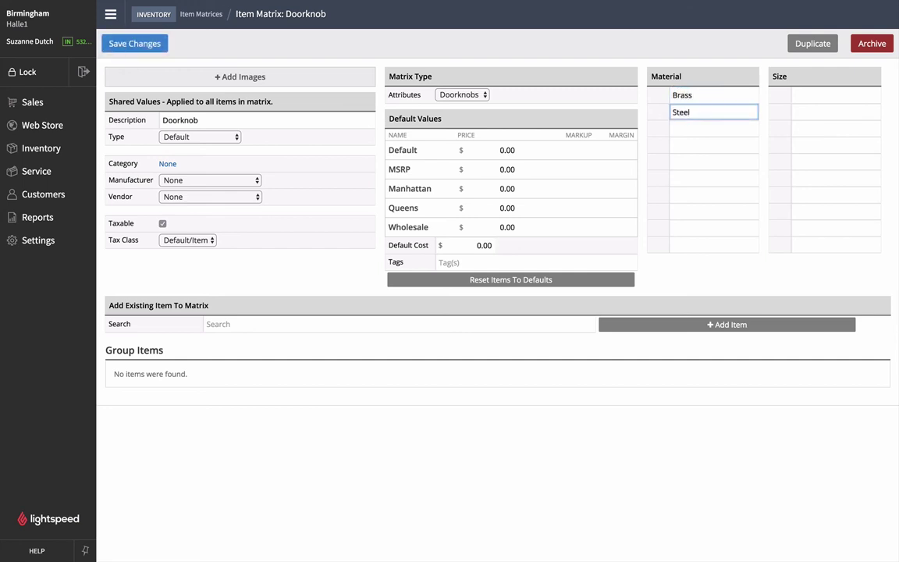
Step: Leave the item matrix and try to archive the Doorknobs matrix attribute set
click(57, 148)
click(524, 185)
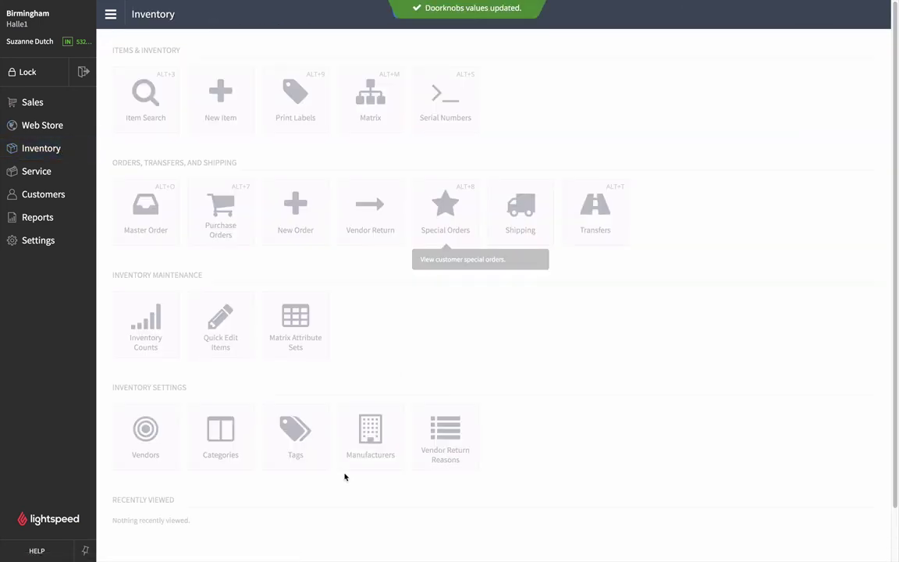
click(295, 315)
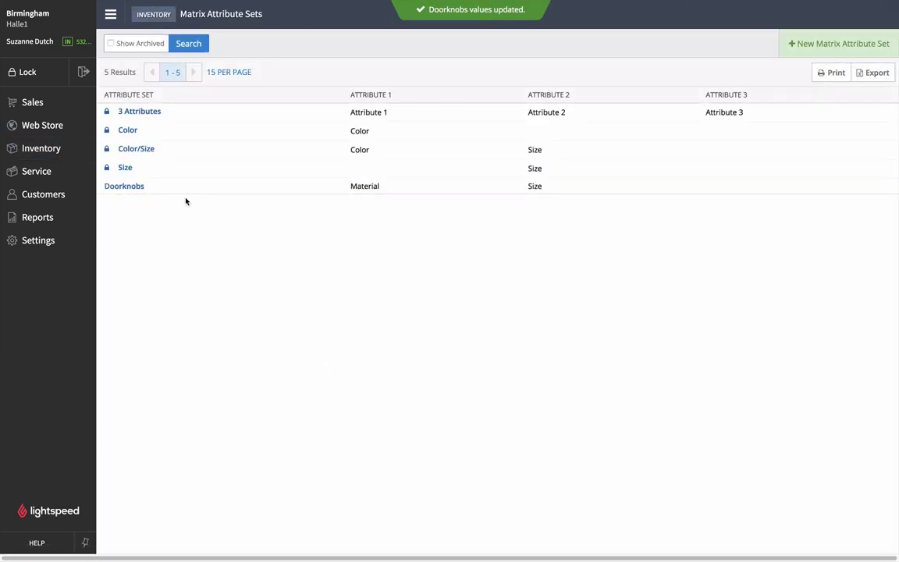
click(125, 187)
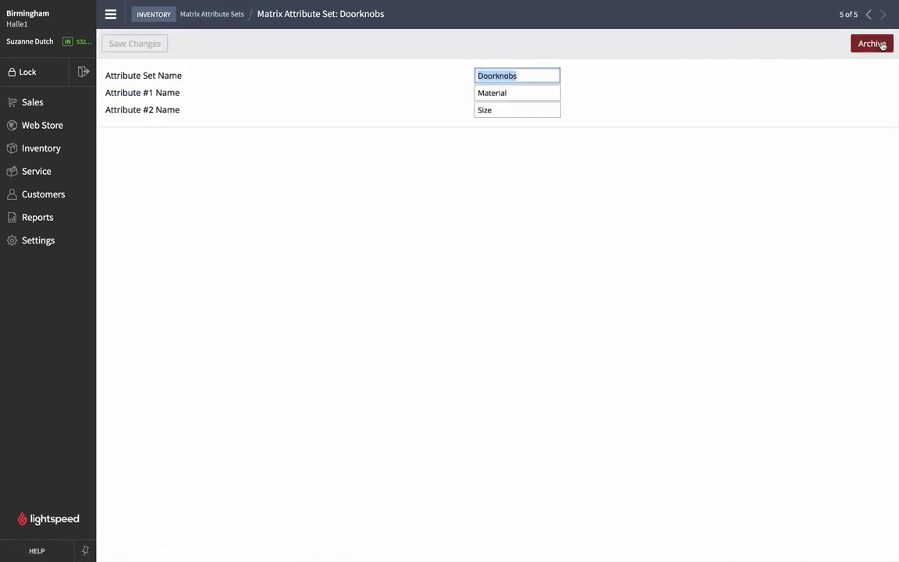
click(879, 45)
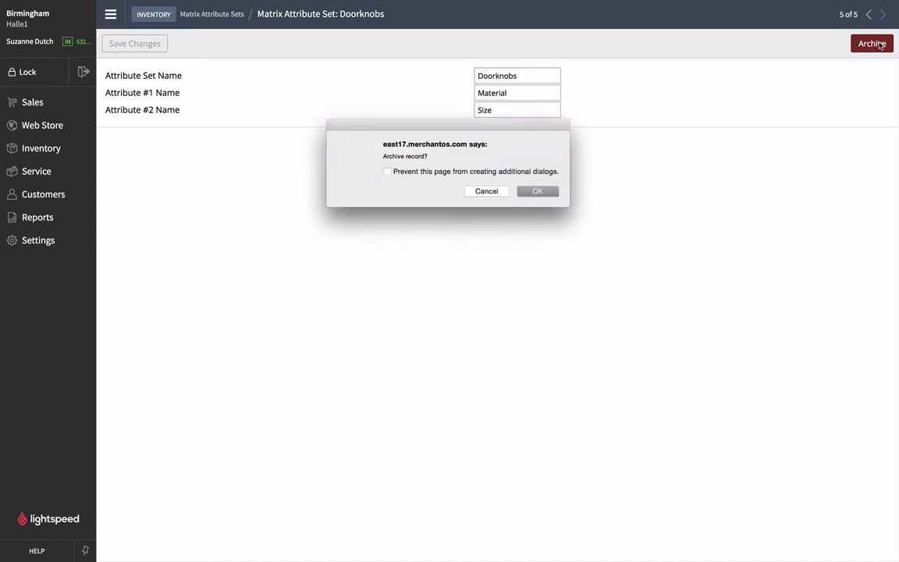
click(545, 192)
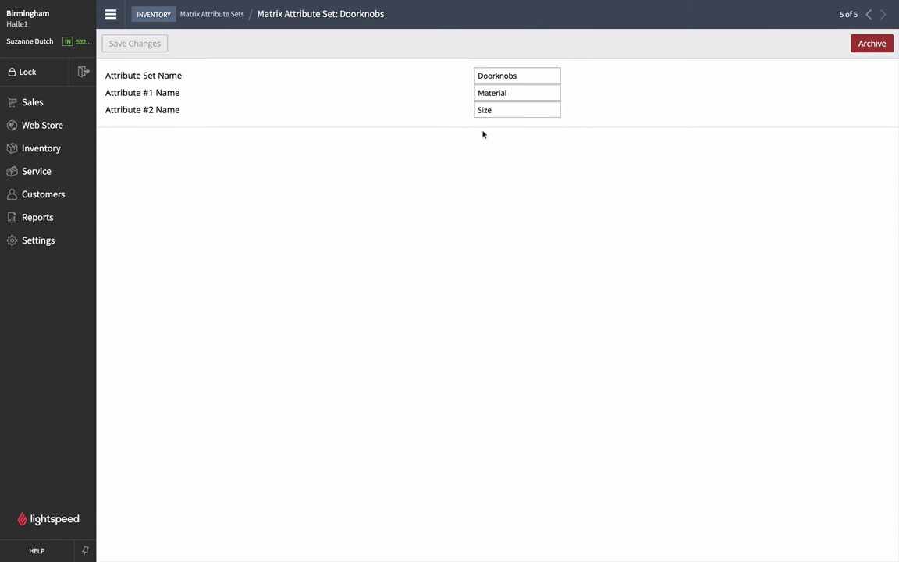
Step: View the details of the locked Color/Size attribute set and return to the attribute set list
click(211, 13)
click(131, 146)
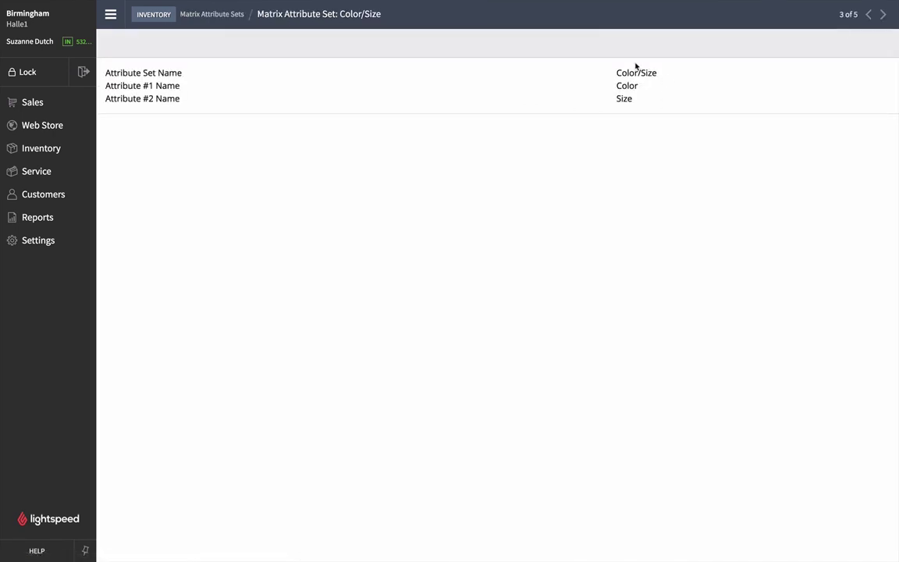
click(228, 16)
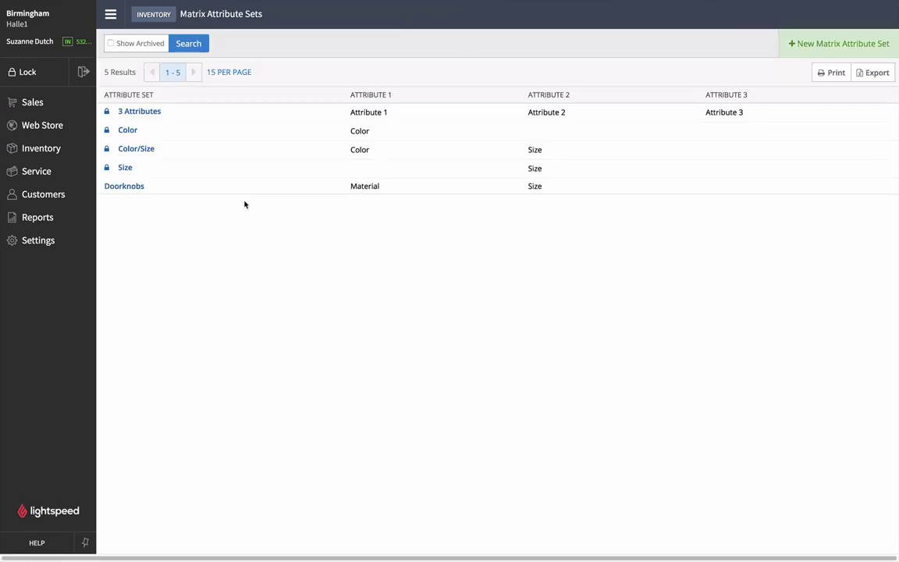